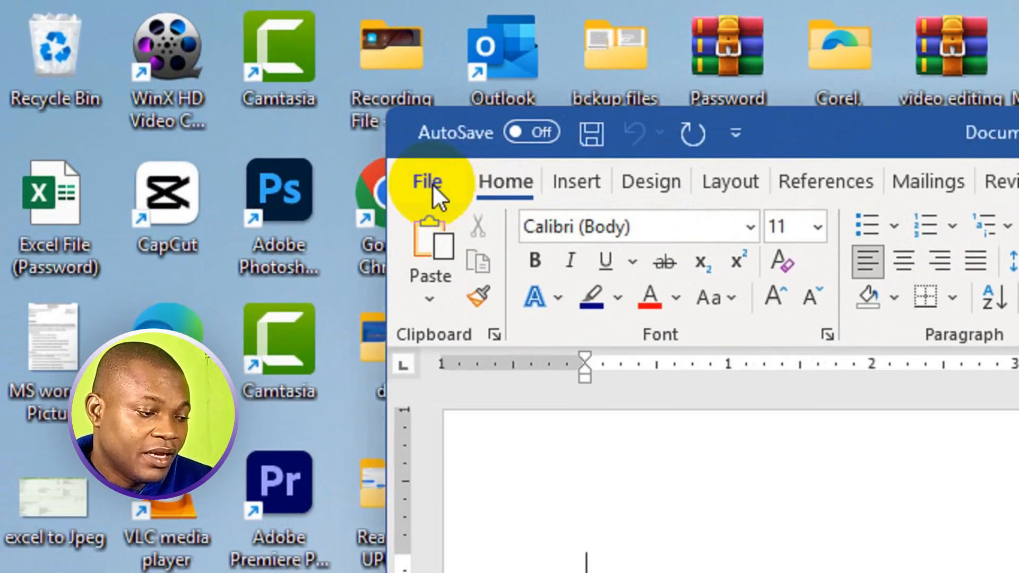
Step: Start a new document and search the online templates for "calendar"
left_click(432, 184)
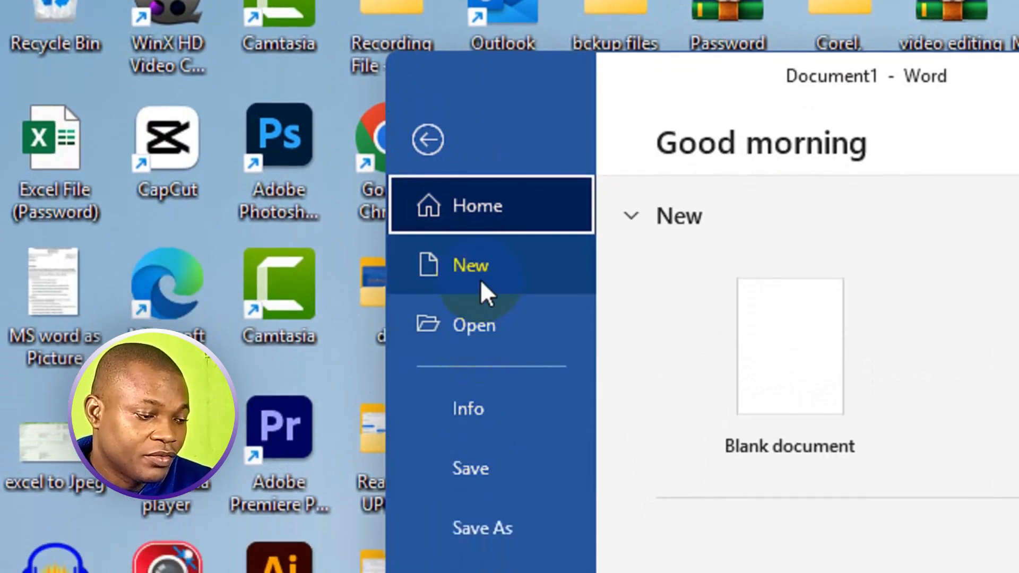
left_click(480, 279)
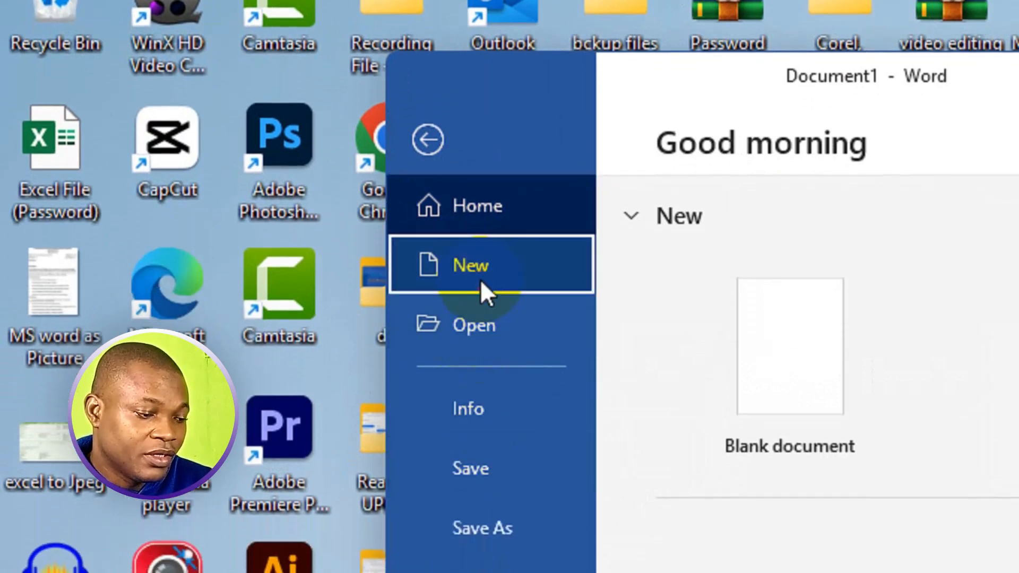
scroll(431, 314, "down", 3)
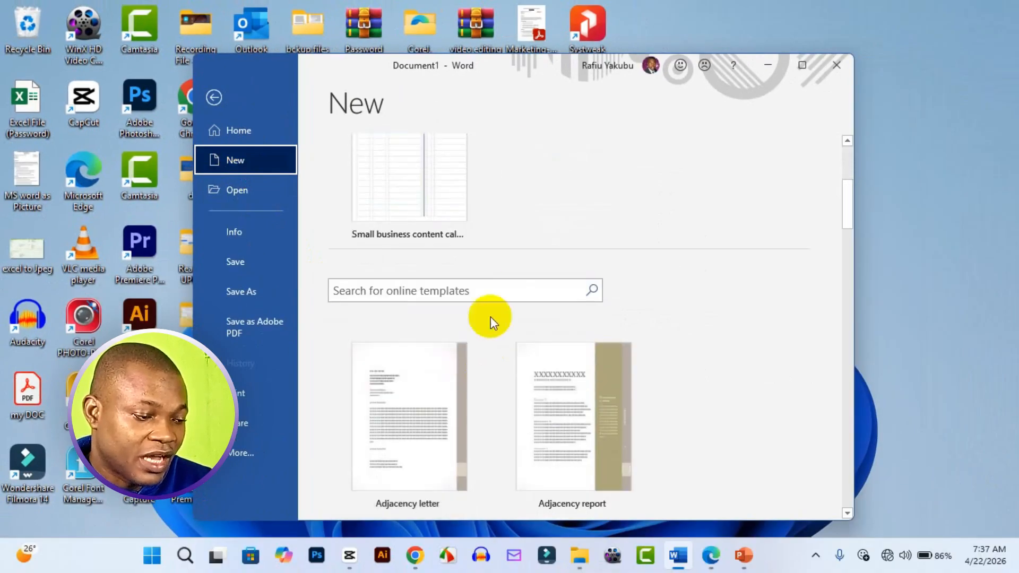
left_click(487, 290)
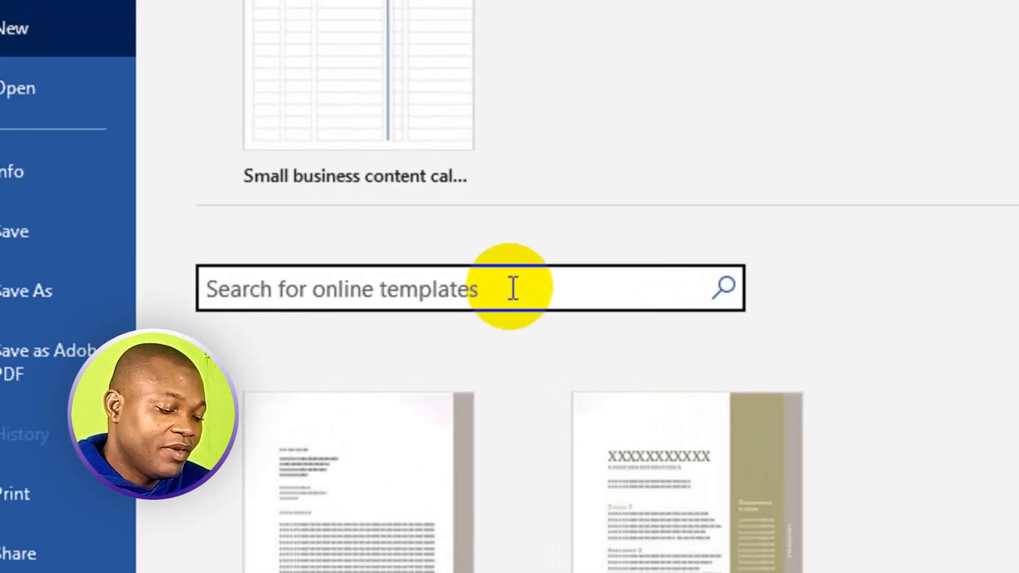
type("ca")
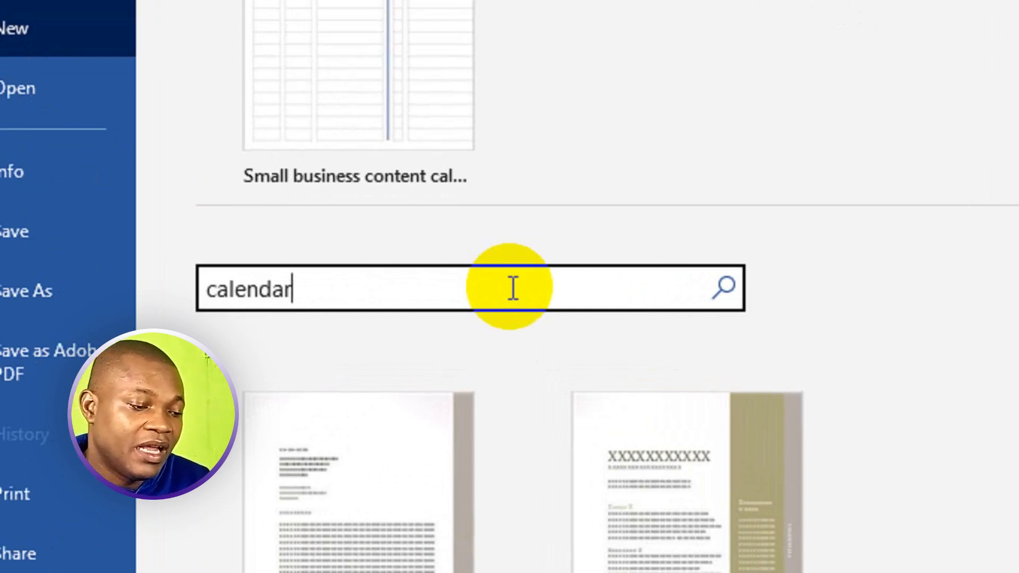
type("lendar")
left_click_drag(434, 282, 346, 284)
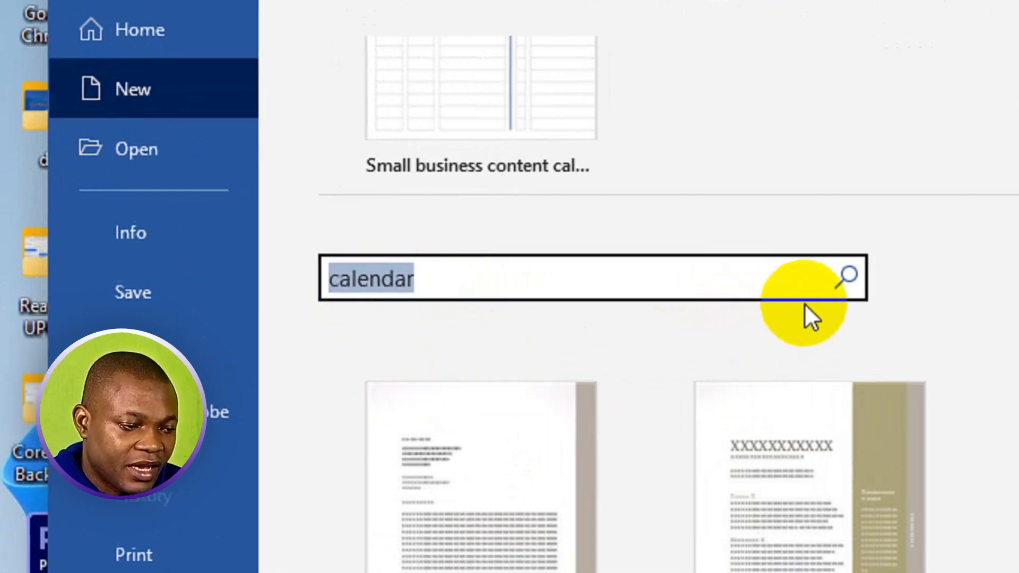
left_click(766, 289)
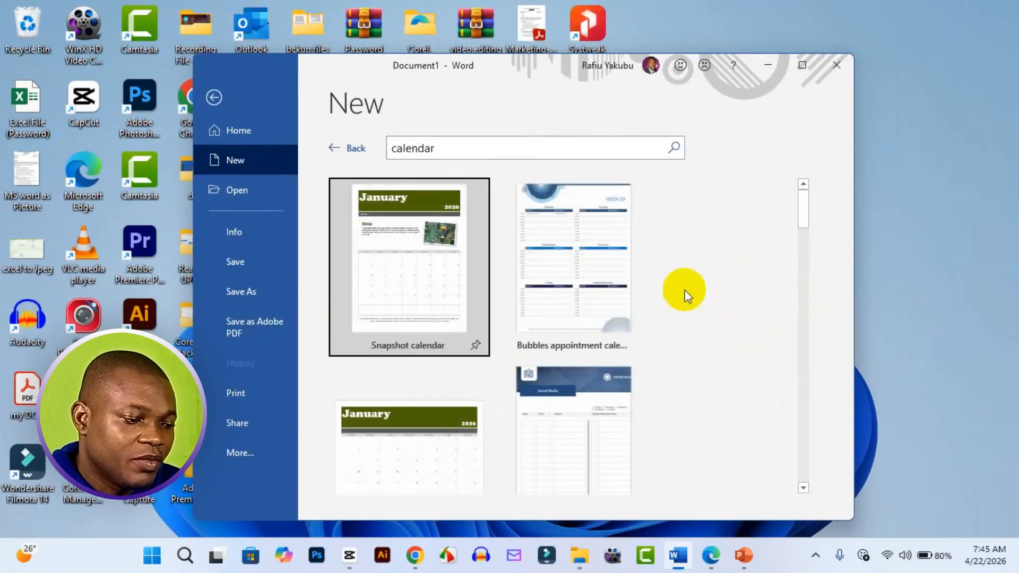
Step: Browse the calendar templates to compare the available yearly, monthly and weekly designs
scroll(557, 308, "down", 5)
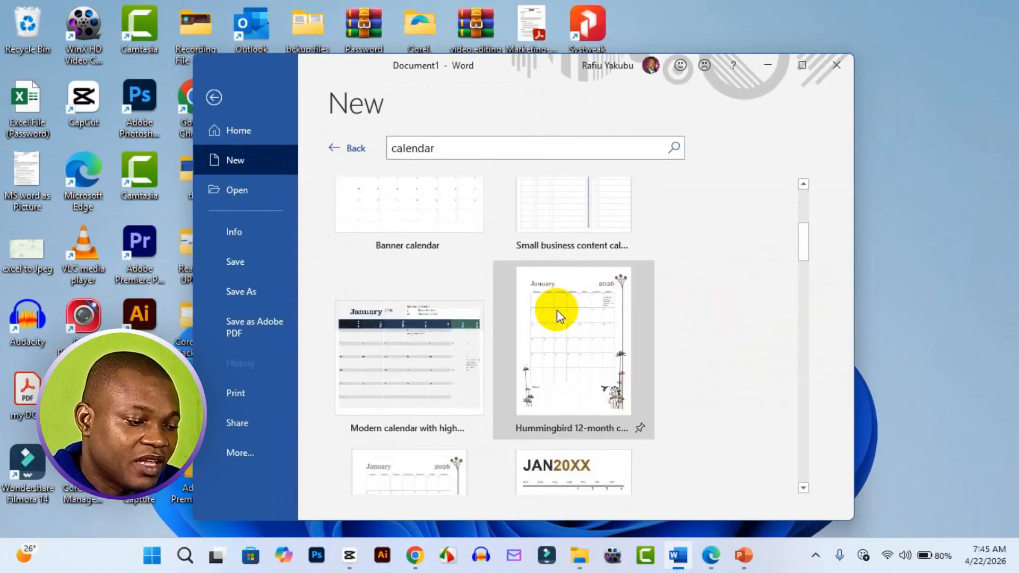
scroll(556, 309, "down", 6)
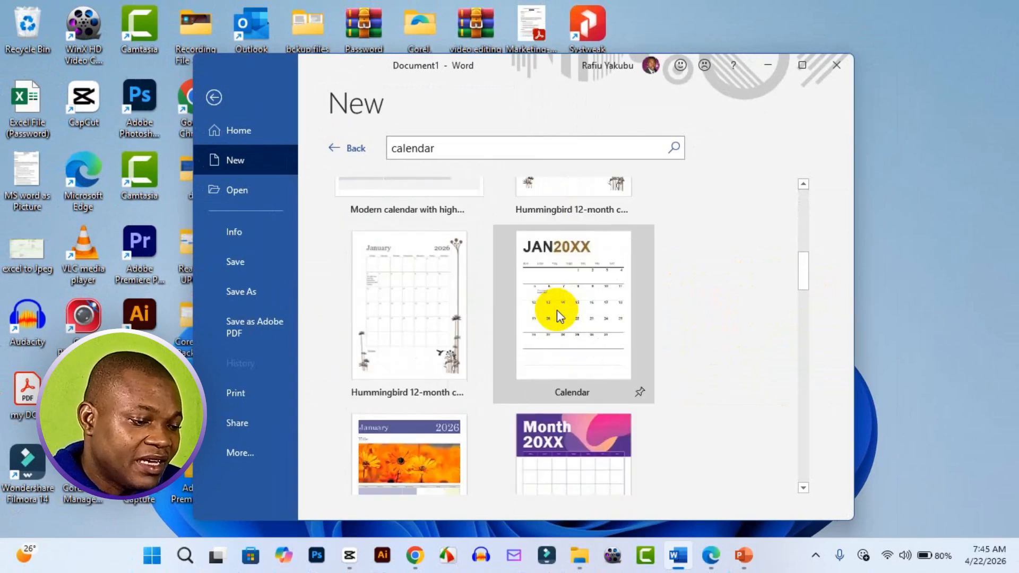
scroll(556, 310, "down", 8)
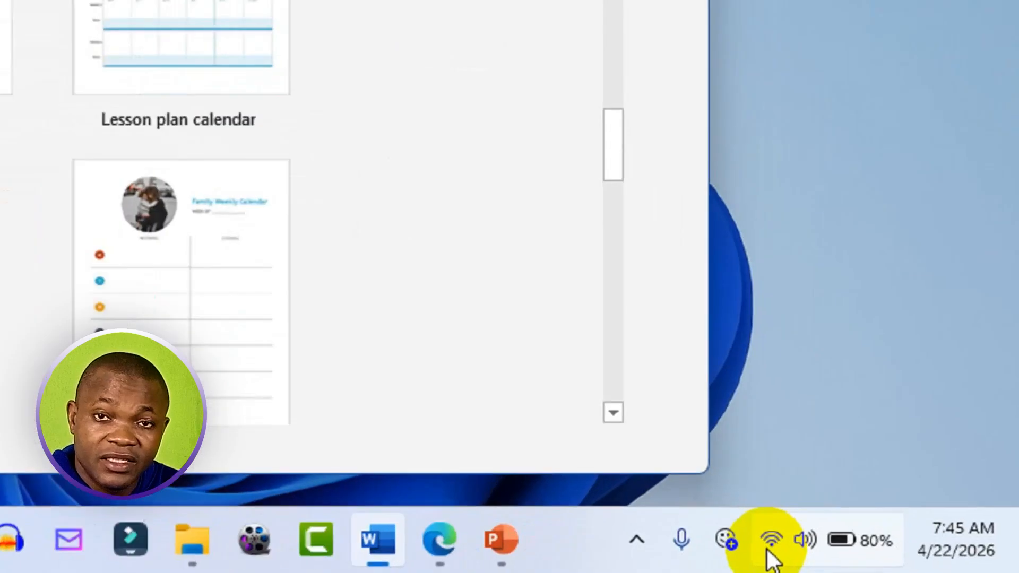
mouse_move(768, 549)
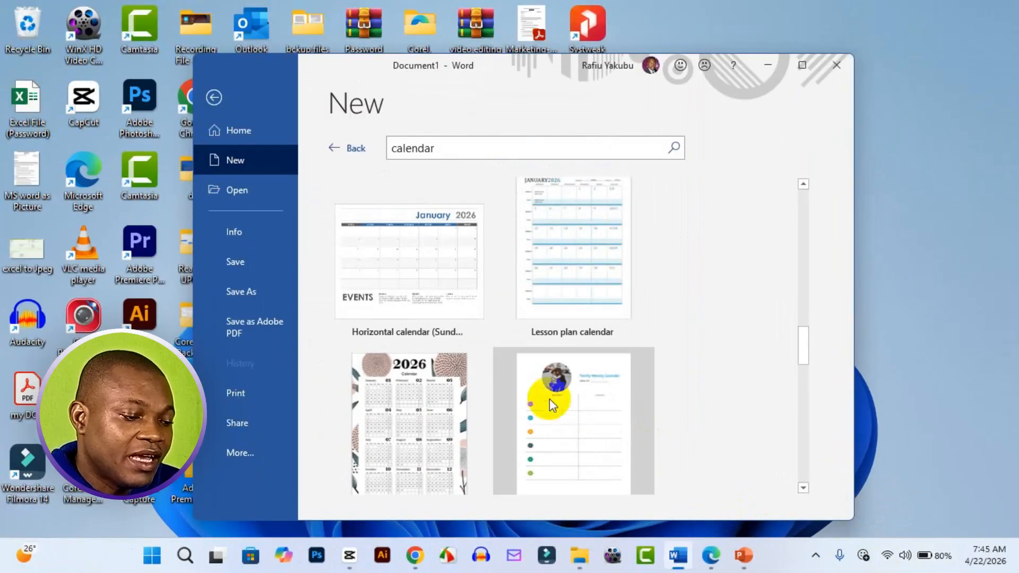
scroll(425, 323, "down", 3)
scroll(426, 325, "down", 5)
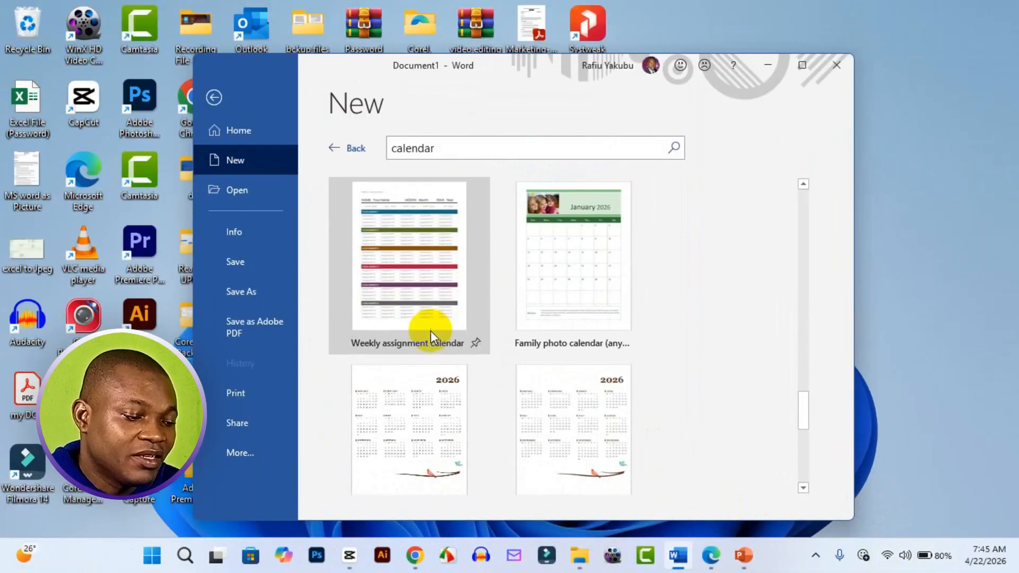
scroll(480, 338, "down", 3)
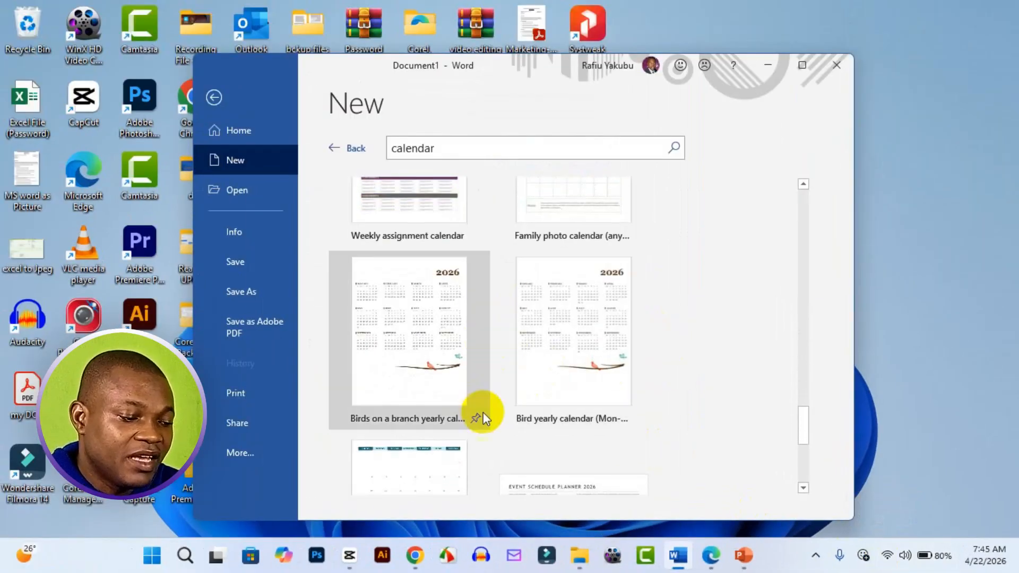
scroll(403, 390, "down", 5)
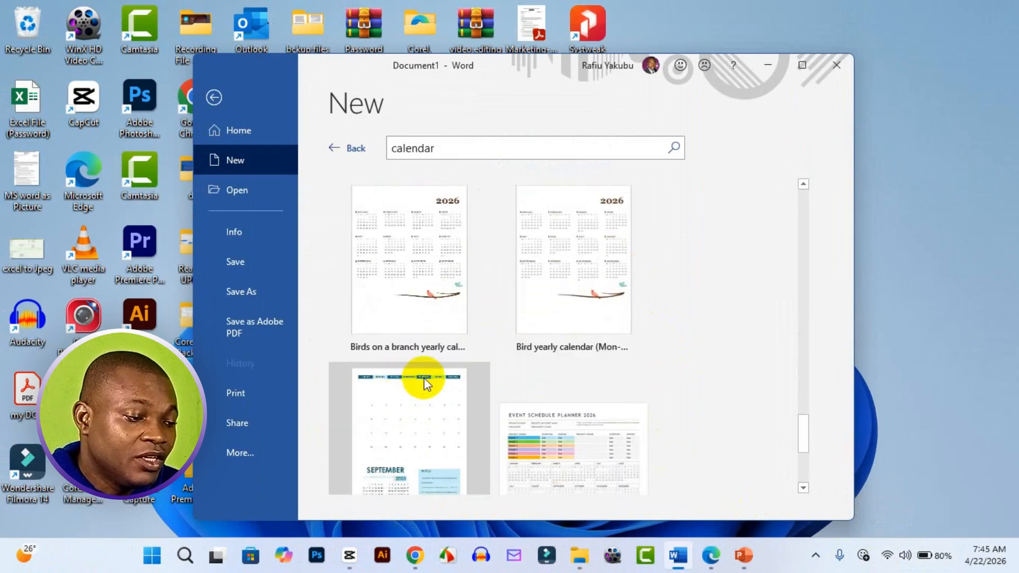
Step: Create a document from the Modern floral calendar template and maximize its window
scroll(441, 356, "up", 4)
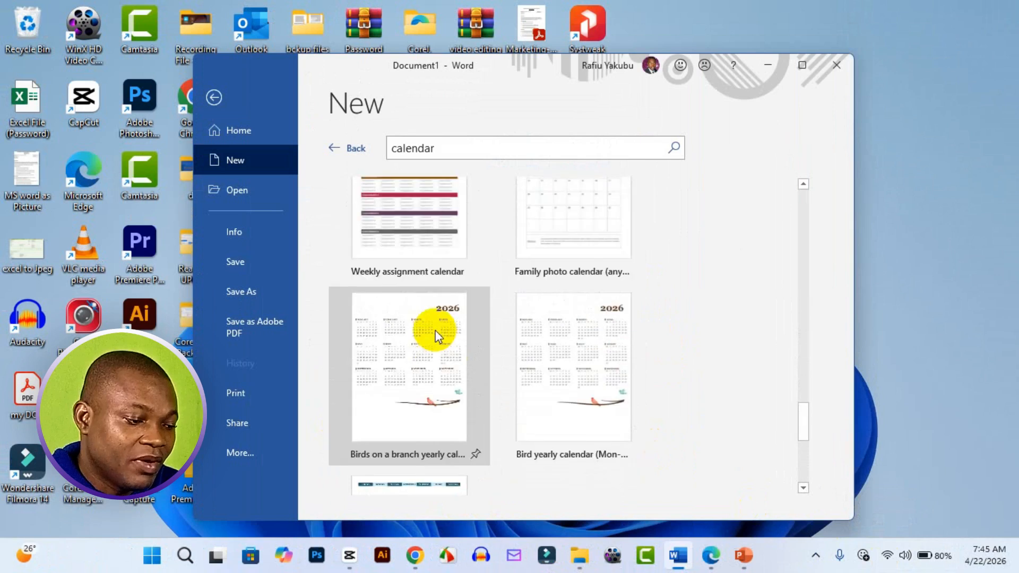
scroll(421, 329, "up", 2)
scroll(413, 327, "up", 2)
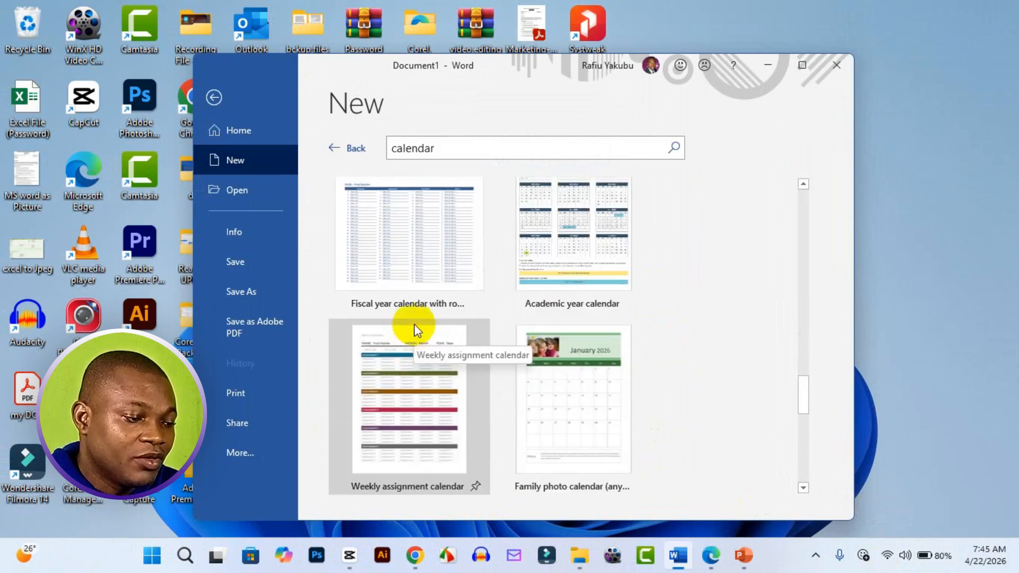
scroll(412, 295, "up", 3)
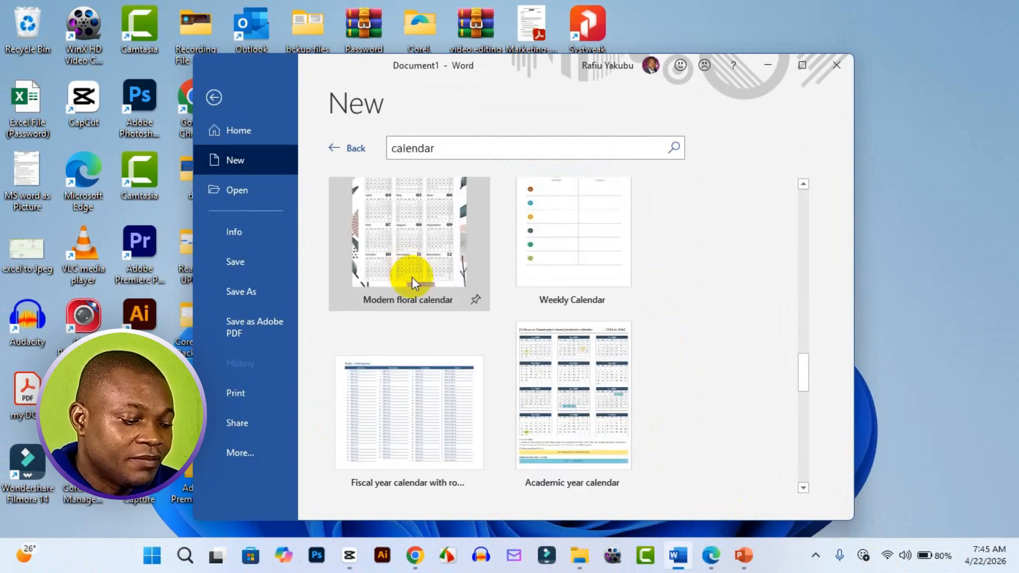
scroll(412, 277, "up", 2)
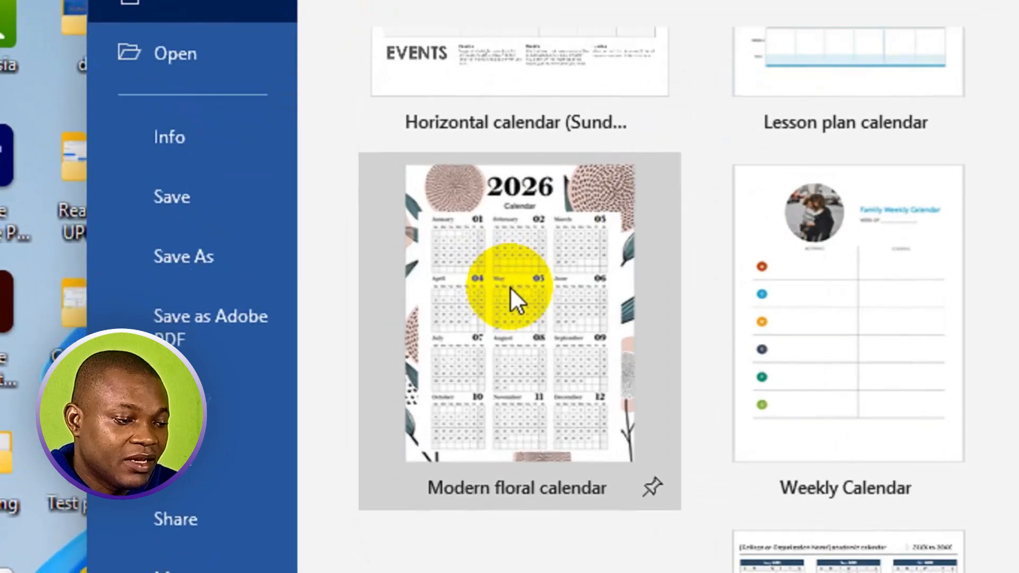
left_click(405, 307)
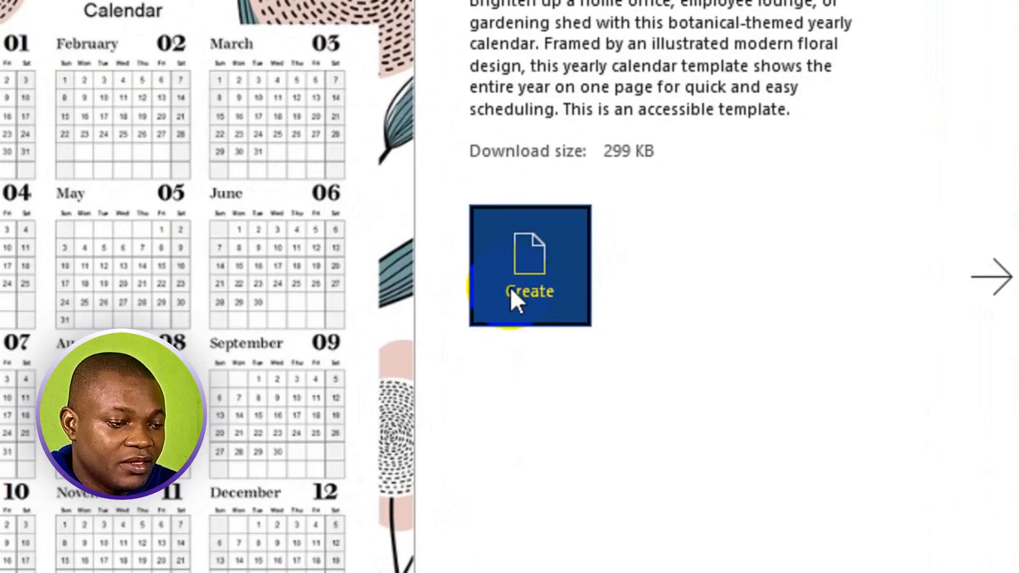
left_click(600, 317)
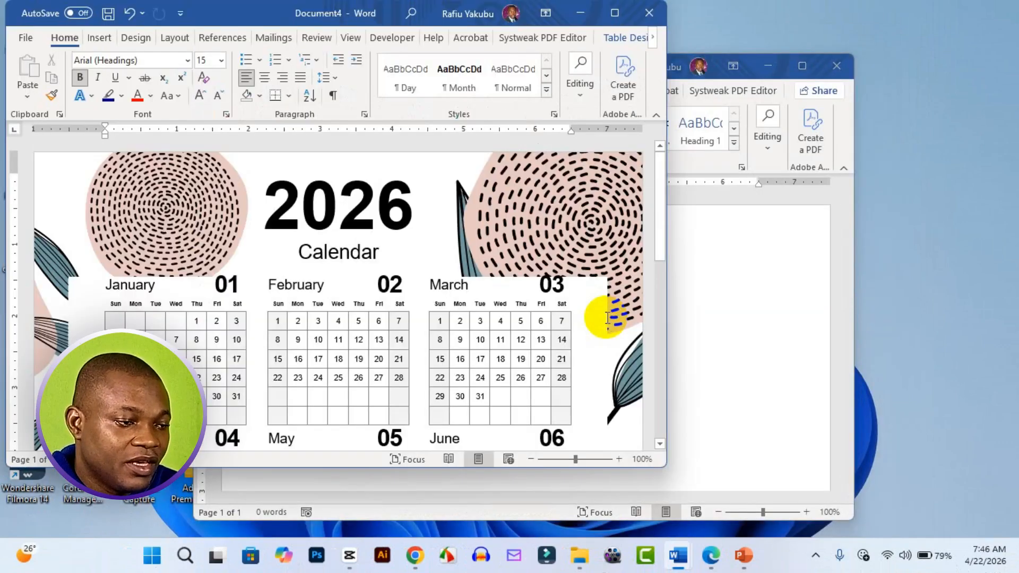
left_click(609, 14)
Step: Examine the calendar page from January to December and the shape formatting options for its background graphic
scroll(581, 312, "down", 6)
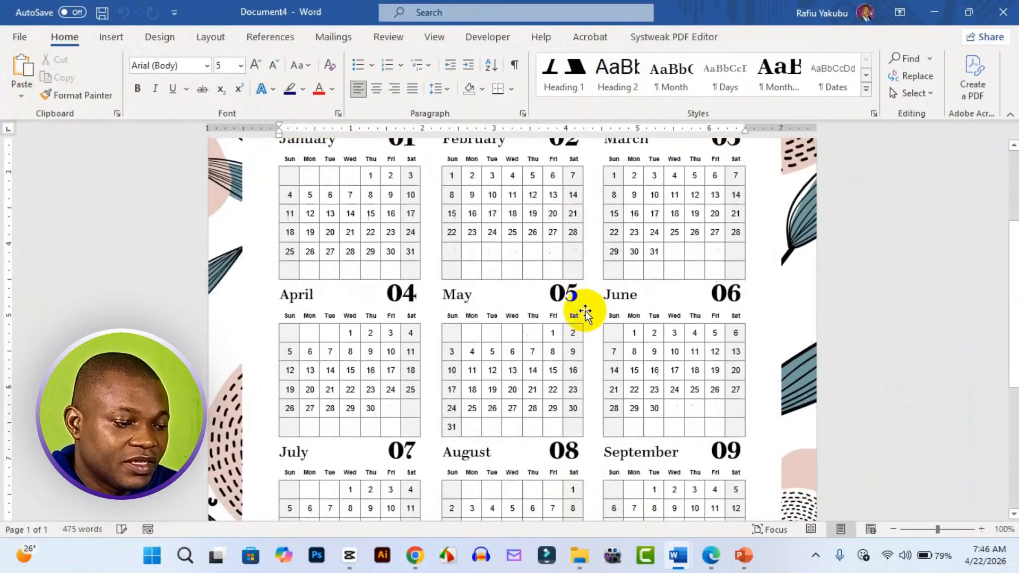
scroll(586, 311, "down", 3)
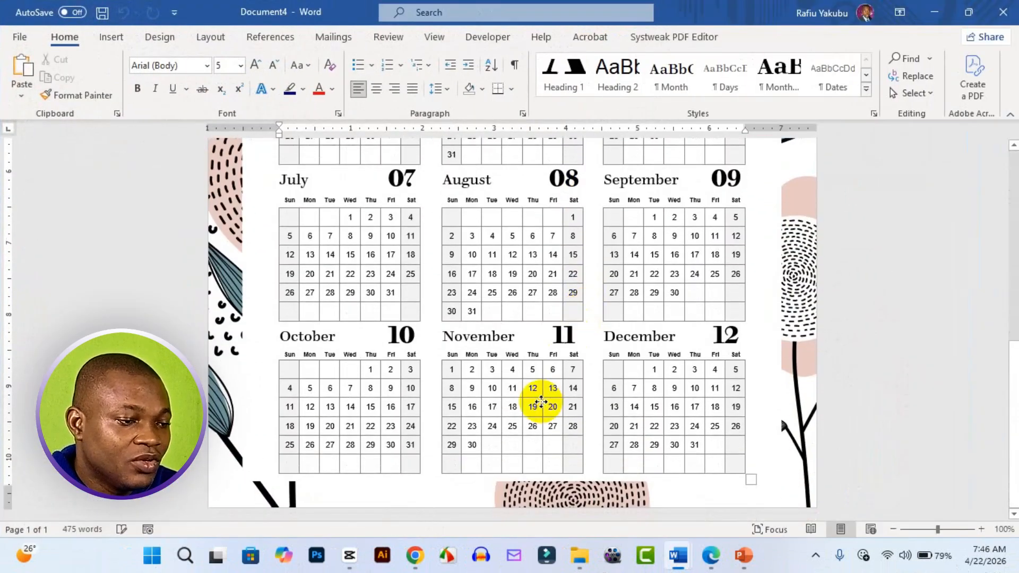
left_click(541, 406)
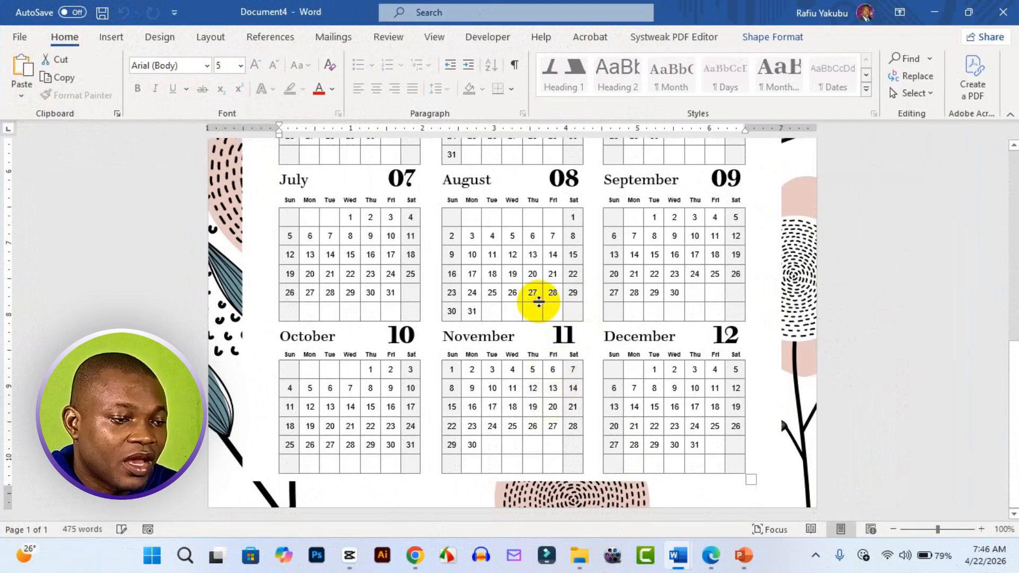
left_click(779, 38)
scroll(484, 221, "up", 4)
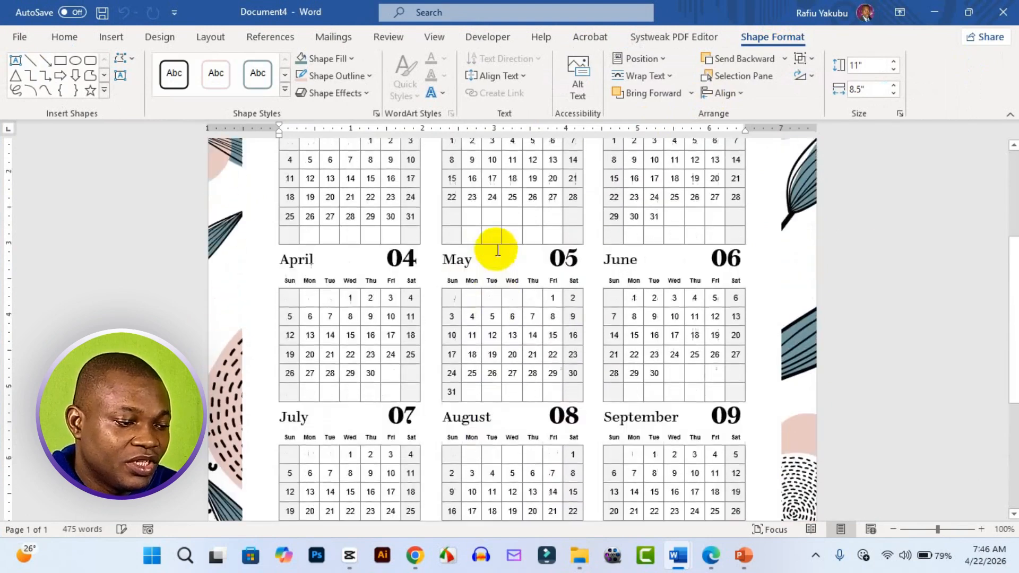
scroll(497, 250, "up", 4)
Step: Replace the subtitle "Calendar" below the year with "XLogistics"
left_click_drag(491, 271, 584, 263)
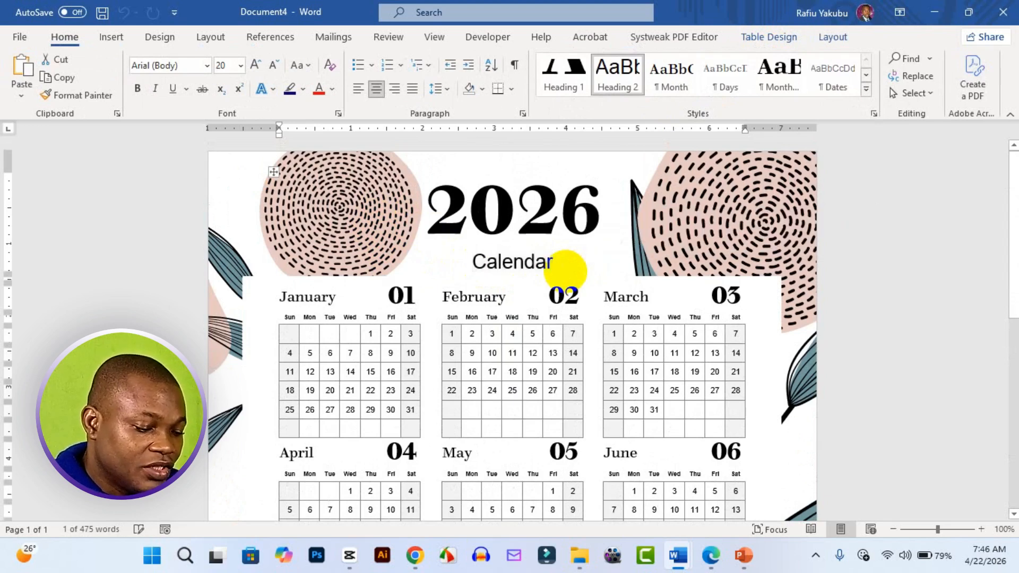
type("XLog")
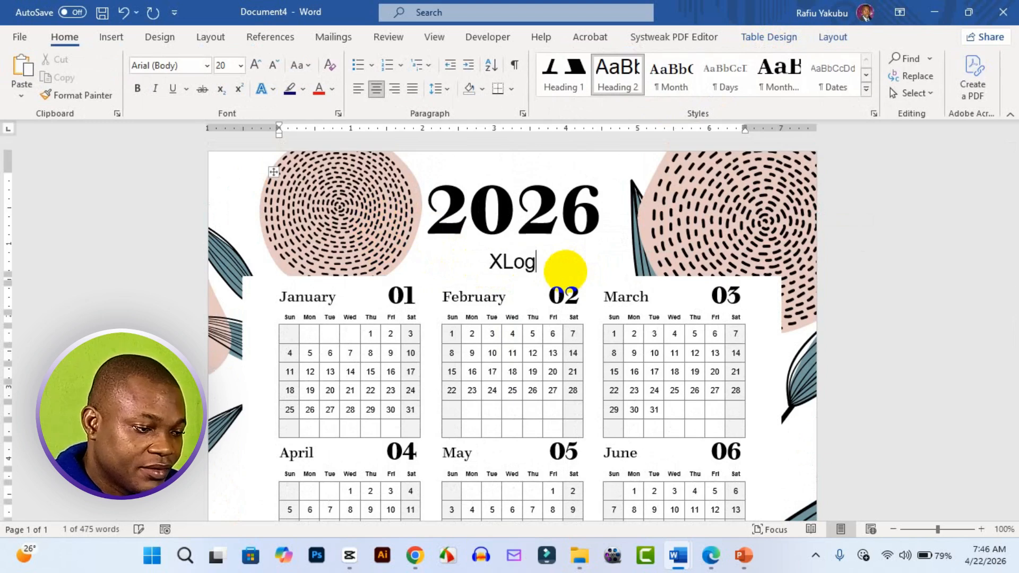
type("istics")
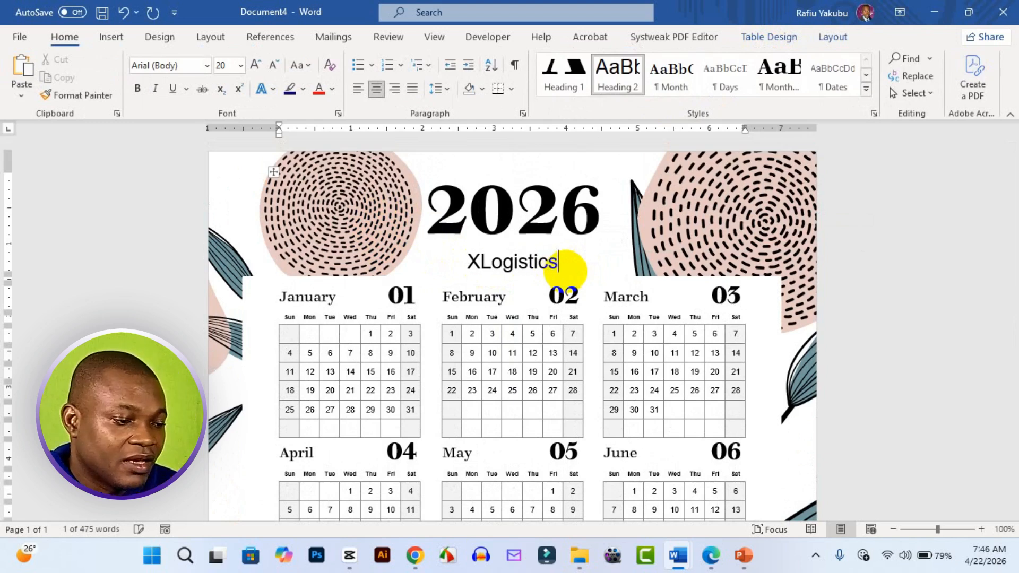
key("ctrl+a")
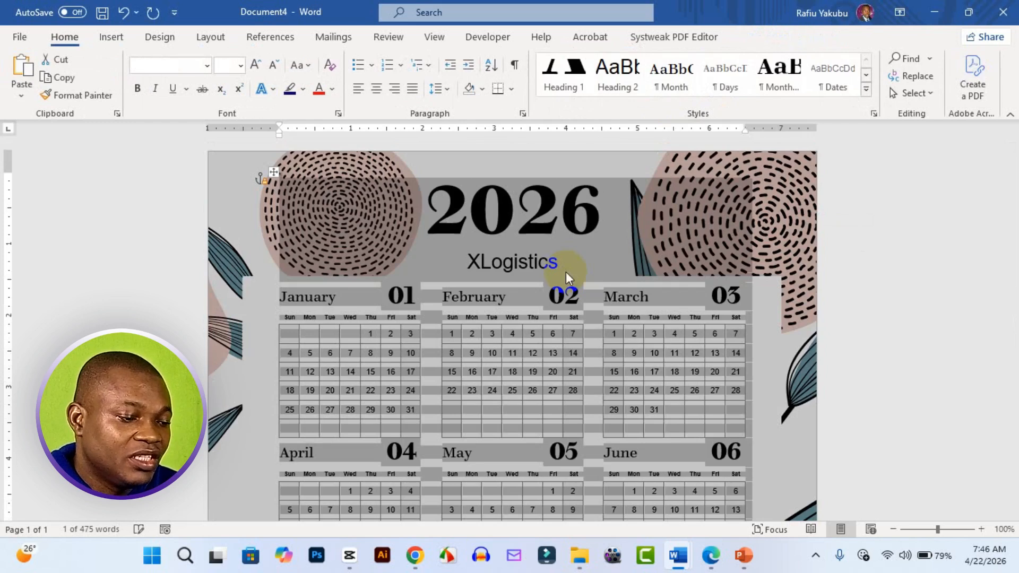
Step: Format the "XLogistics" subtitle with the Bahnschrift font and a red font color
left_click_drag(565, 268, 468, 265)
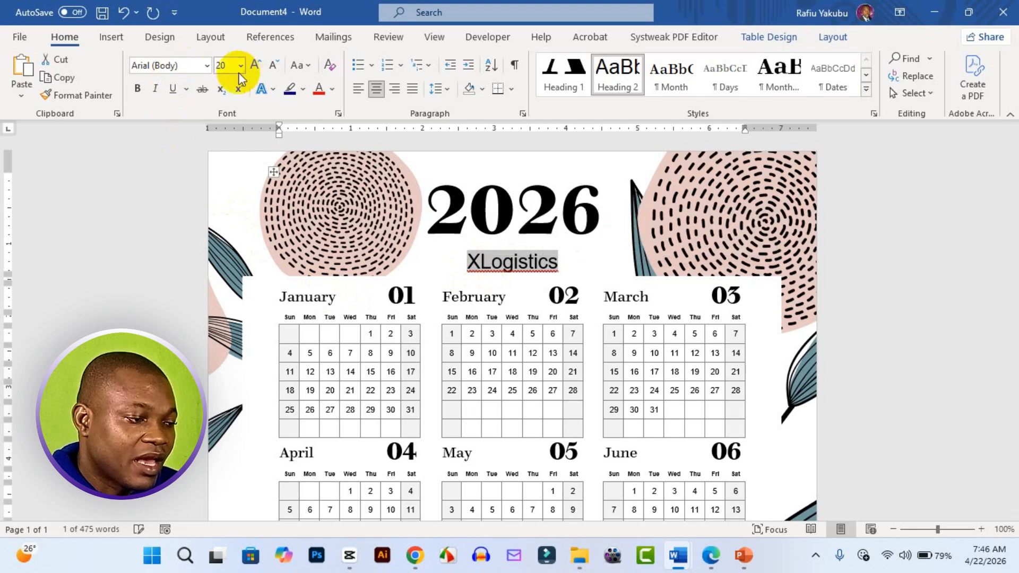
left_click(206, 66)
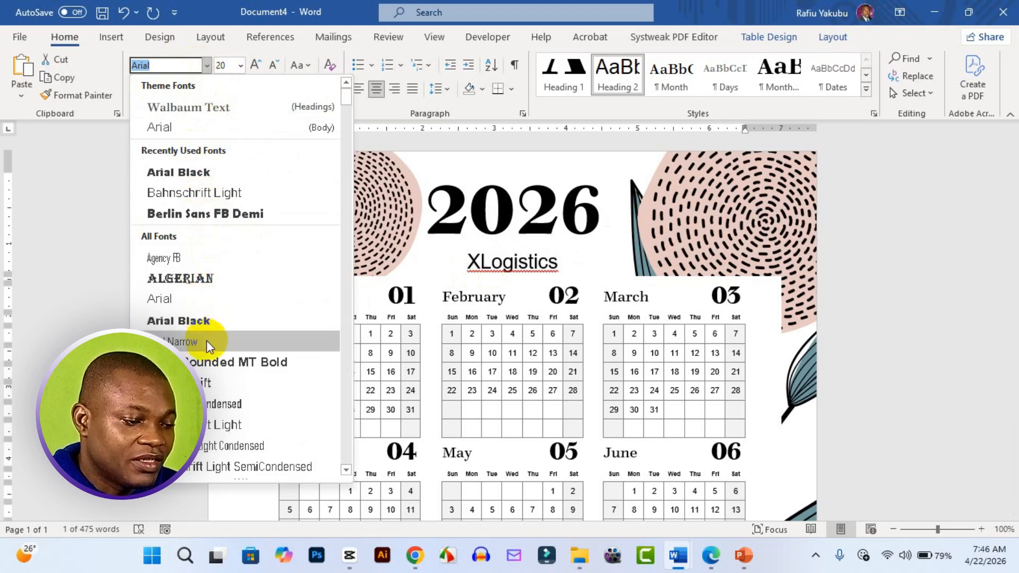
key("Escape")
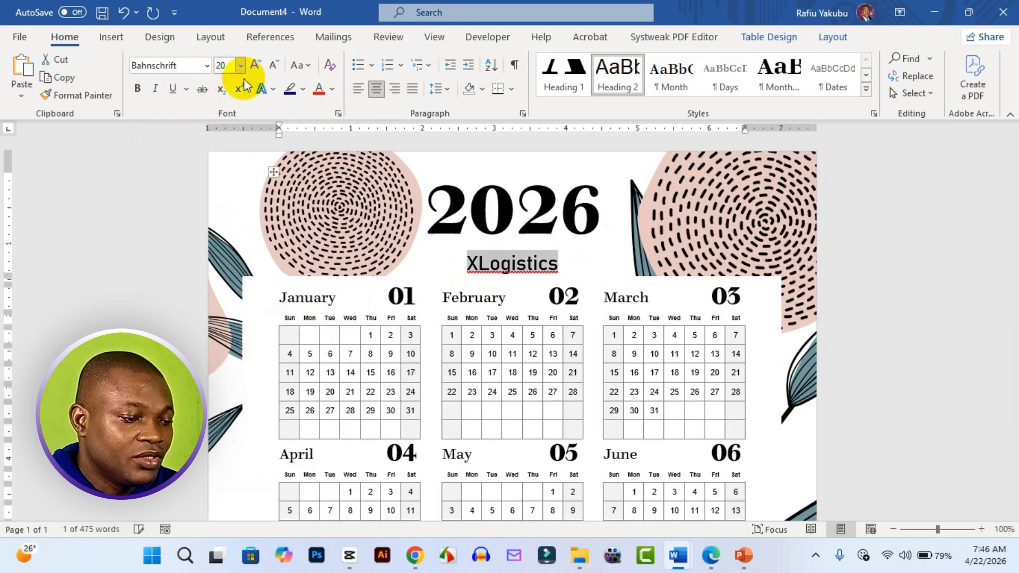
left_click(318, 88)
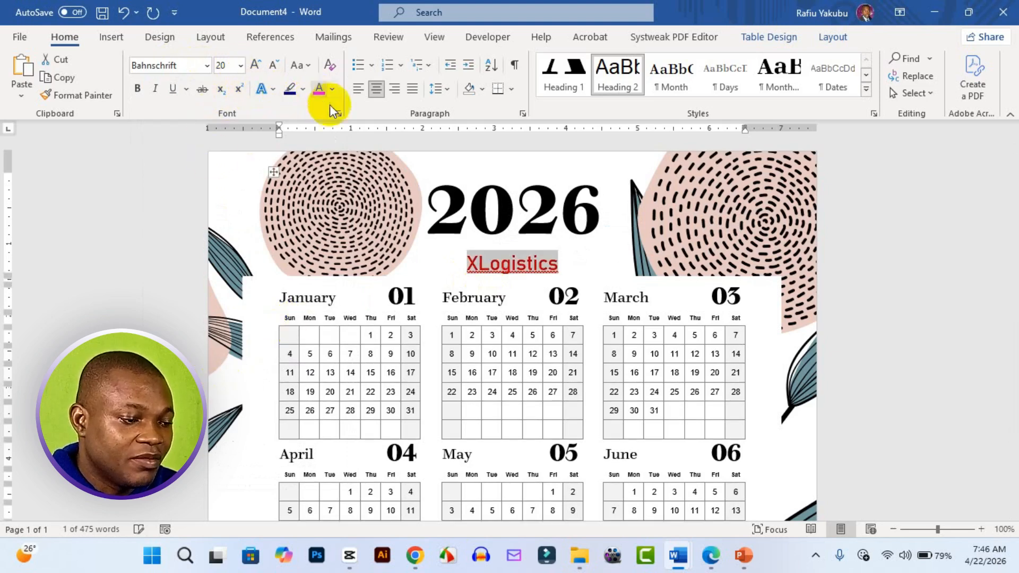
left_click(507, 241)
left_click_drag(430, 201, 597, 217)
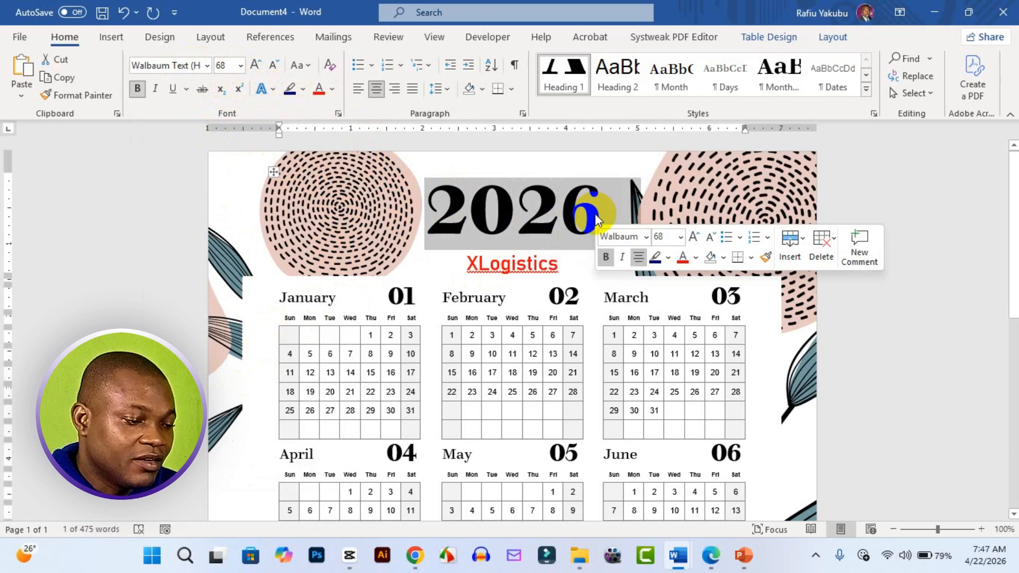
left_click(476, 298)
scroll(482, 337, "down", 1)
left_click_drag(483, 336, 498, 335)
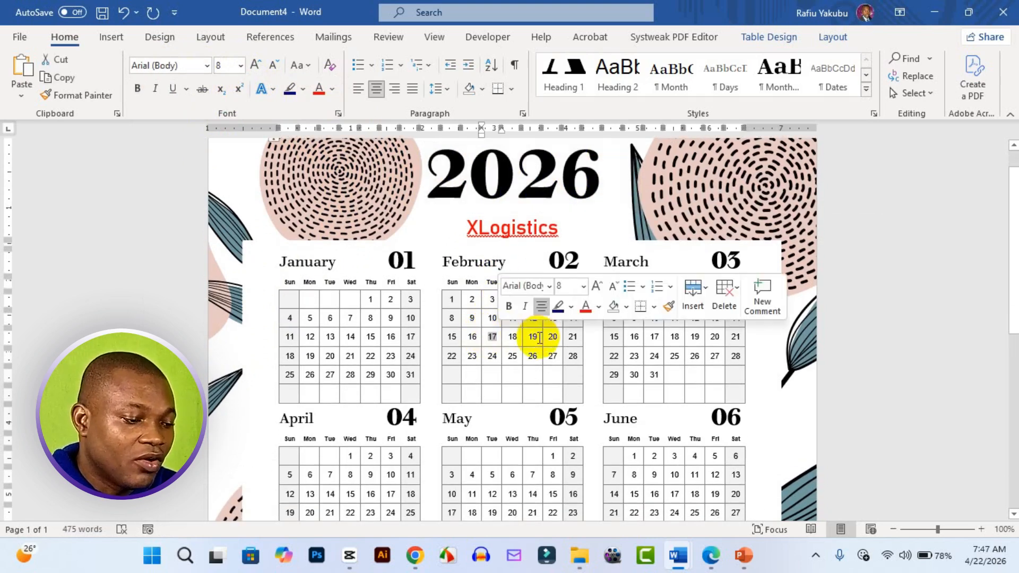
left_click(527, 356)
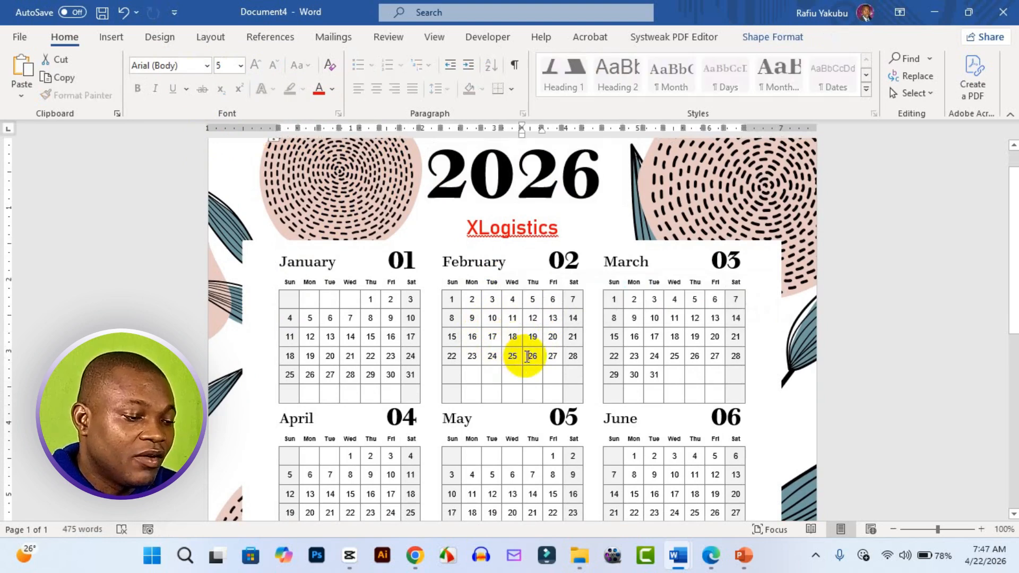
Step: Change the font color of the April Saturday dates 4, 11, 18 and 25 to red
scroll(514, 357, "down", 2)
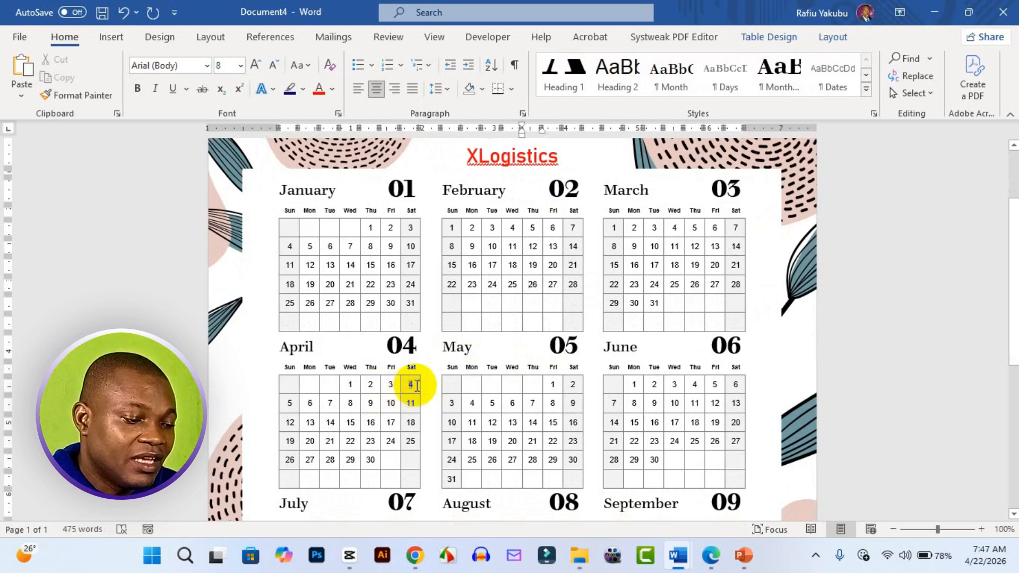
double_click(417, 385)
left_click(503, 360)
left_click(410, 405)
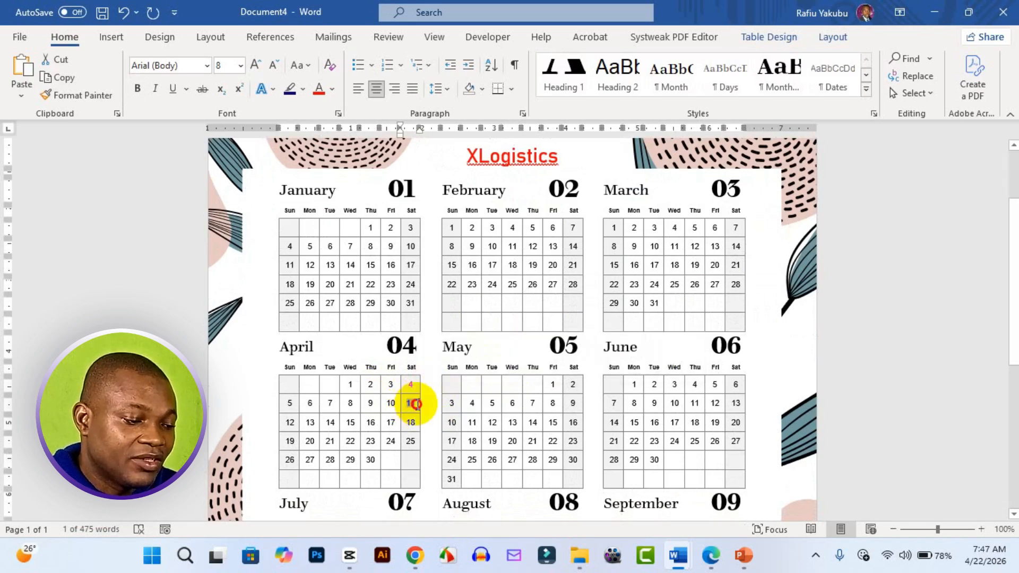
left_click(504, 378)
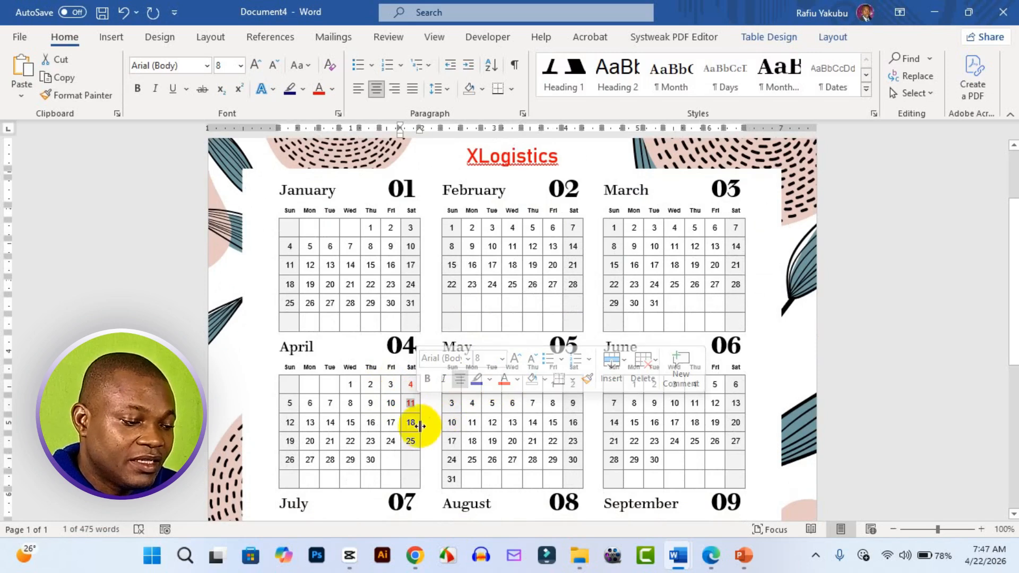
double_click(409, 423)
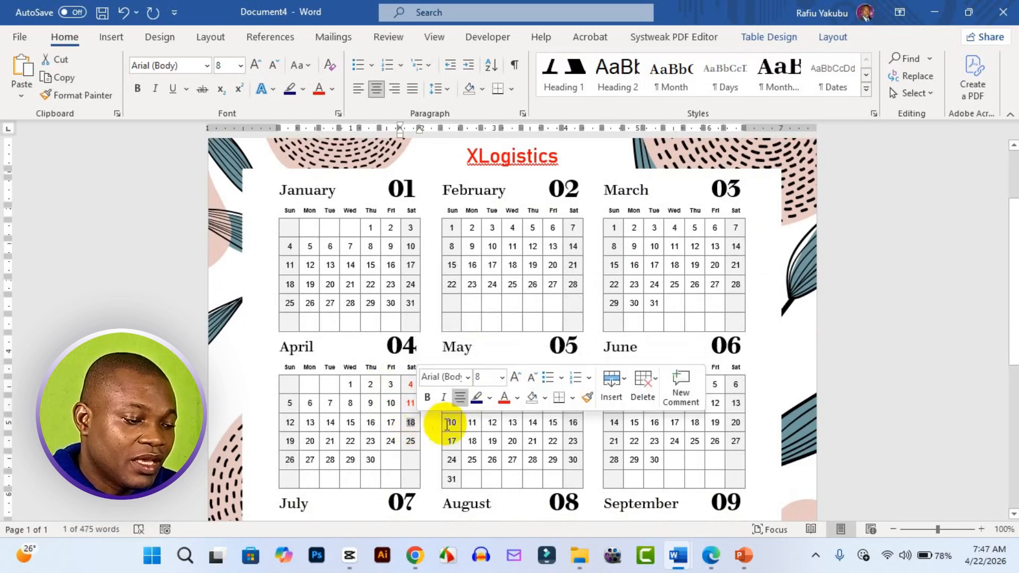
left_click(503, 398)
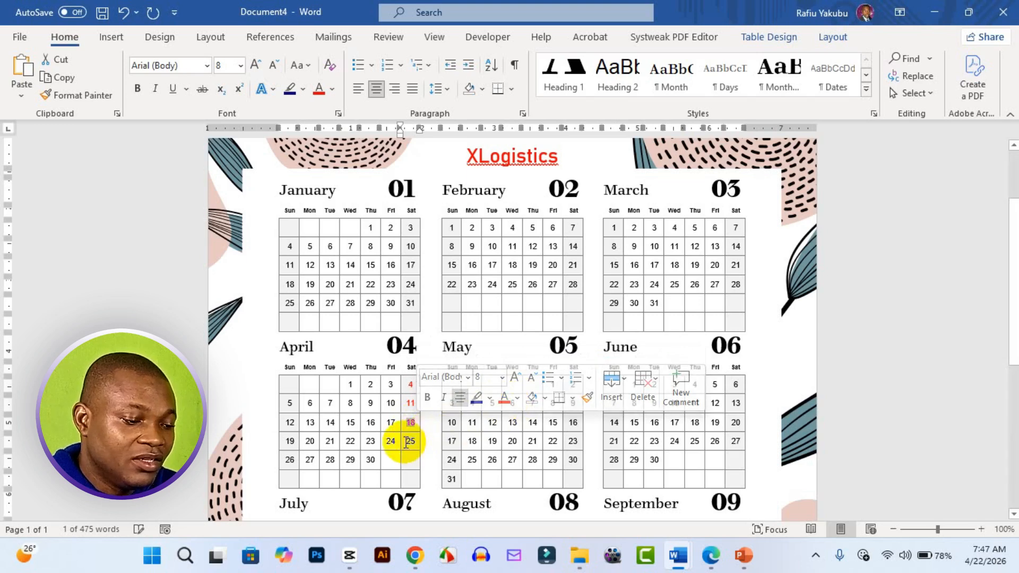
double_click(410, 442)
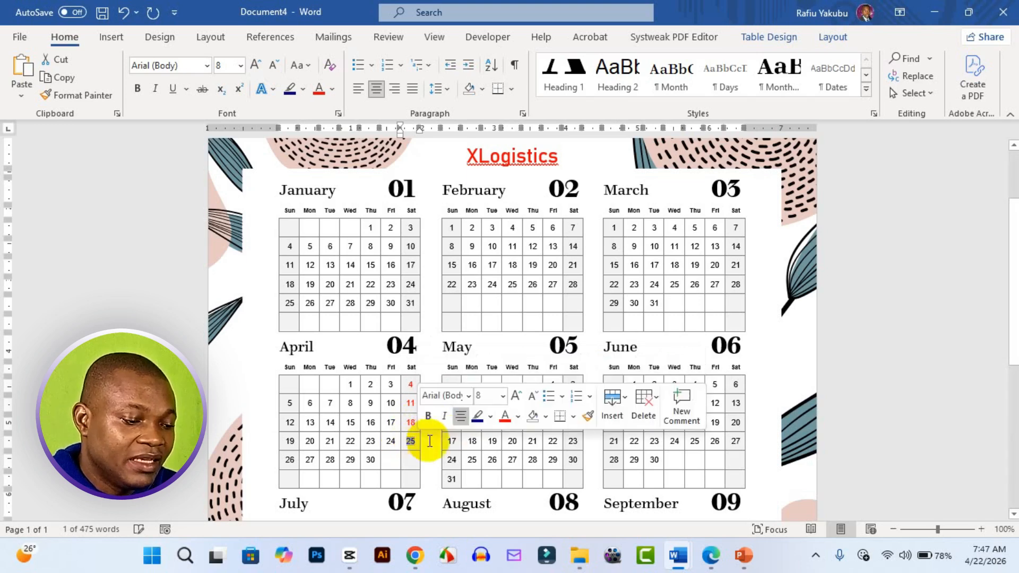
left_click(505, 416)
left_click(431, 429)
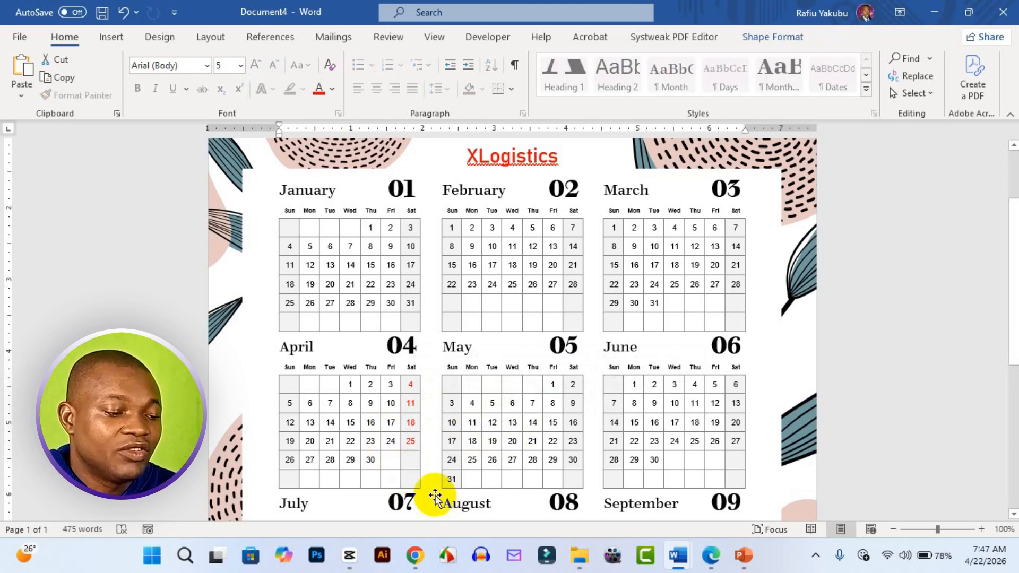
Step: Try deleting the black line artwork from the floral background around the July to December calendars, and undo the deletion
scroll(512, 418, "down", 3)
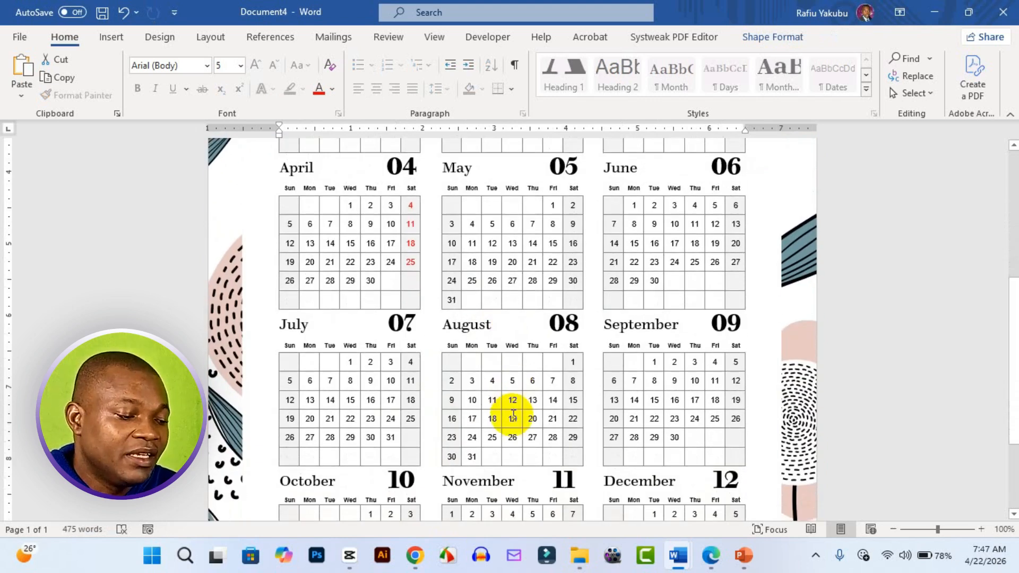
scroll(513, 416, "down", 3)
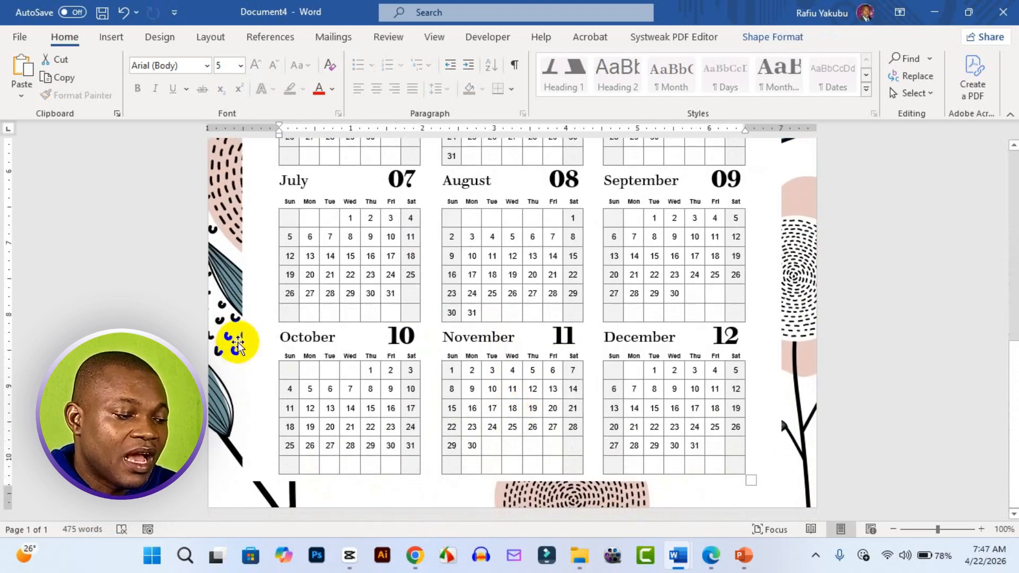
key("ctrl+z")
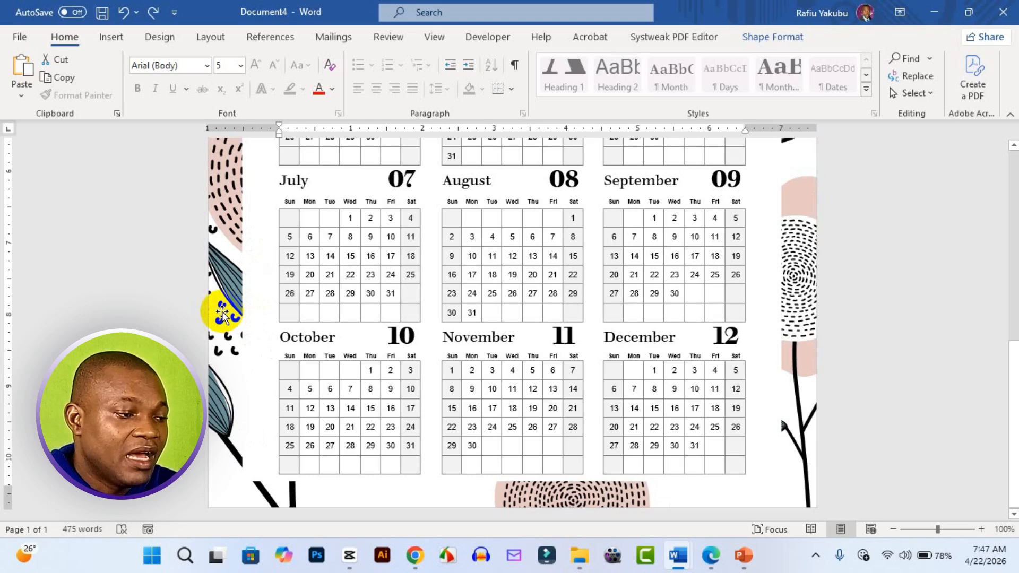
left_click(223, 313)
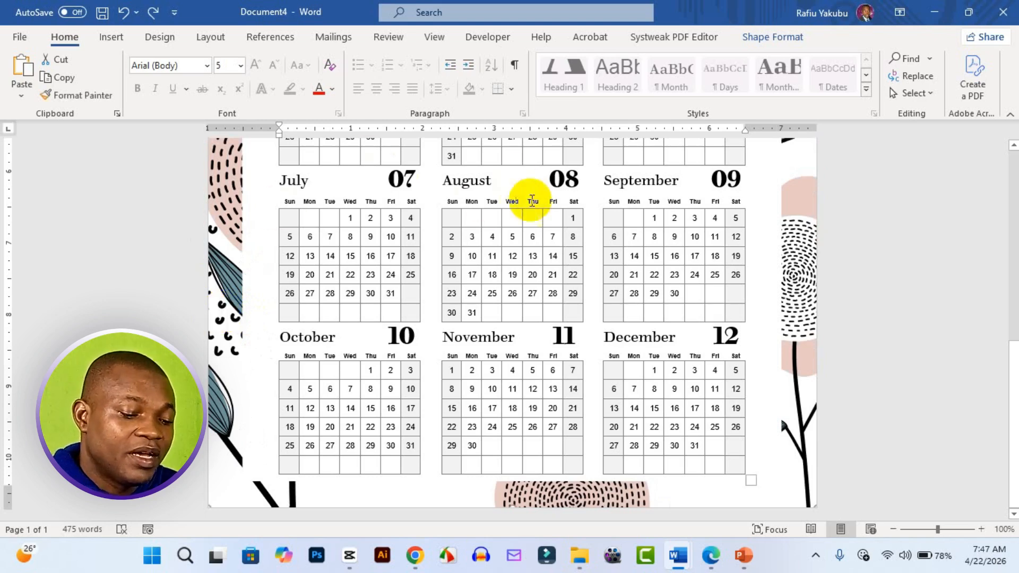
key("Delete")
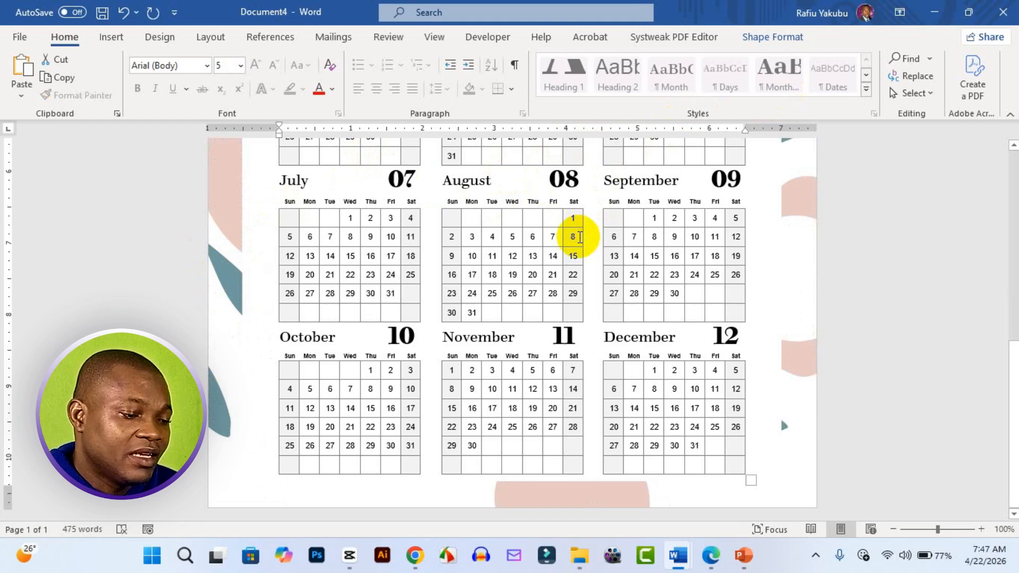
key("ctrl+z")
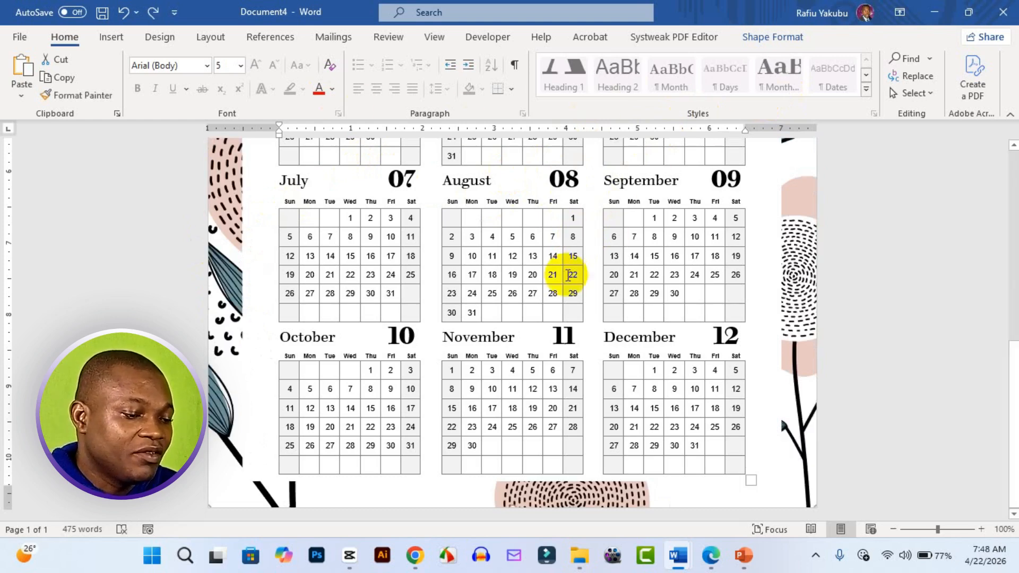
left_click(652, 272)
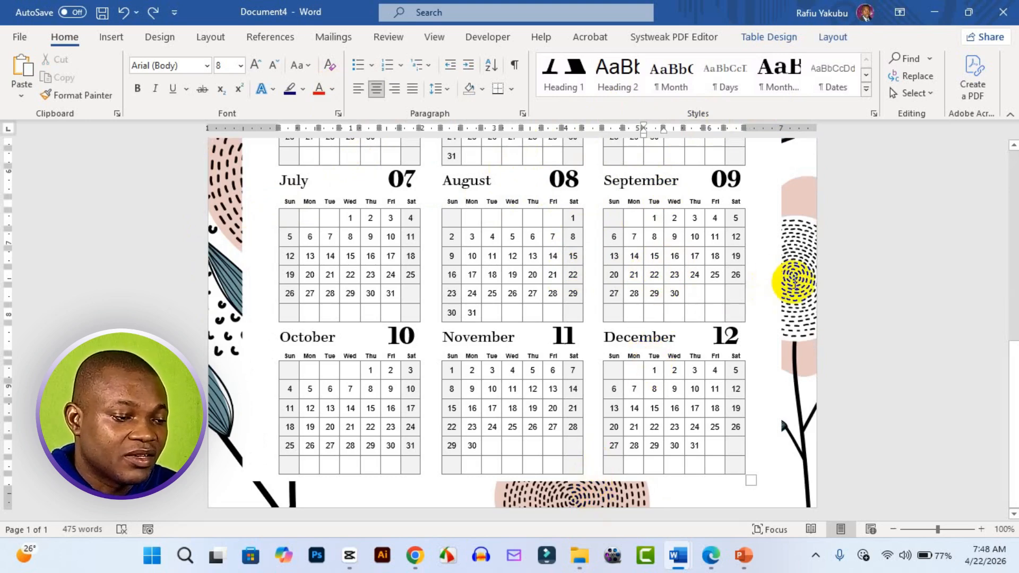
left_click(797, 281)
scroll(637, 279, "up", 5)
scroll(638, 278, "up", 3)
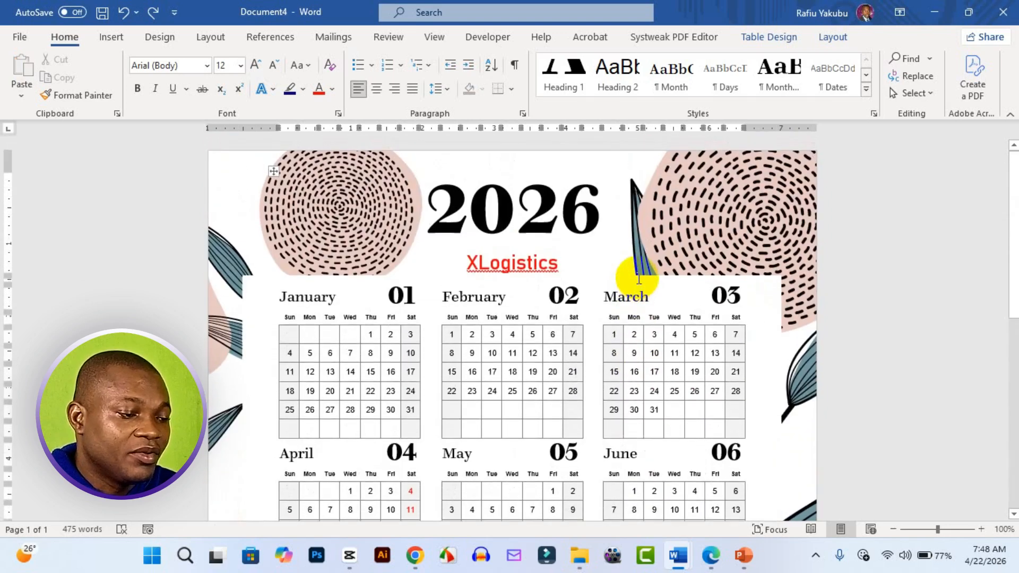
left_click(375, 196)
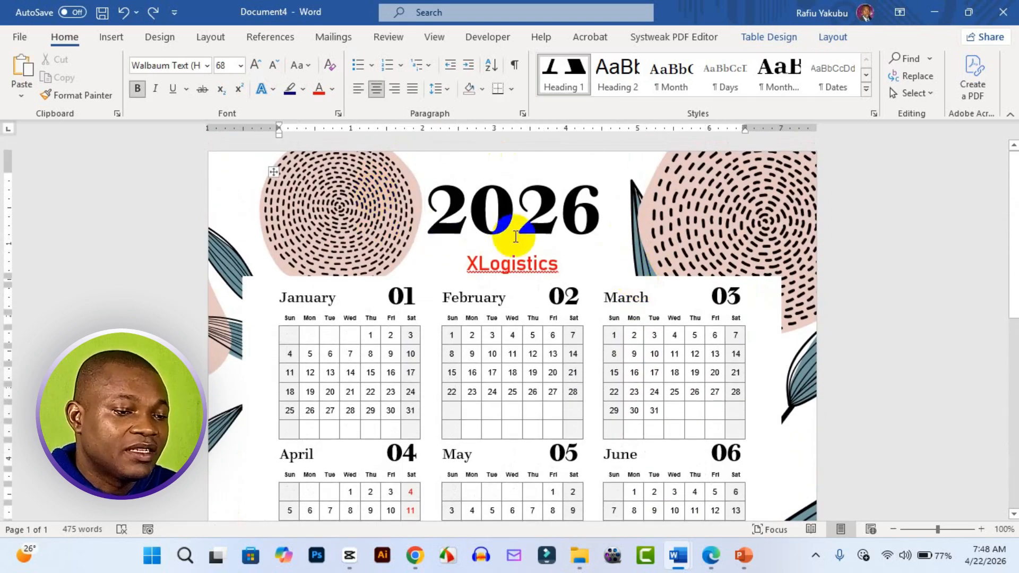